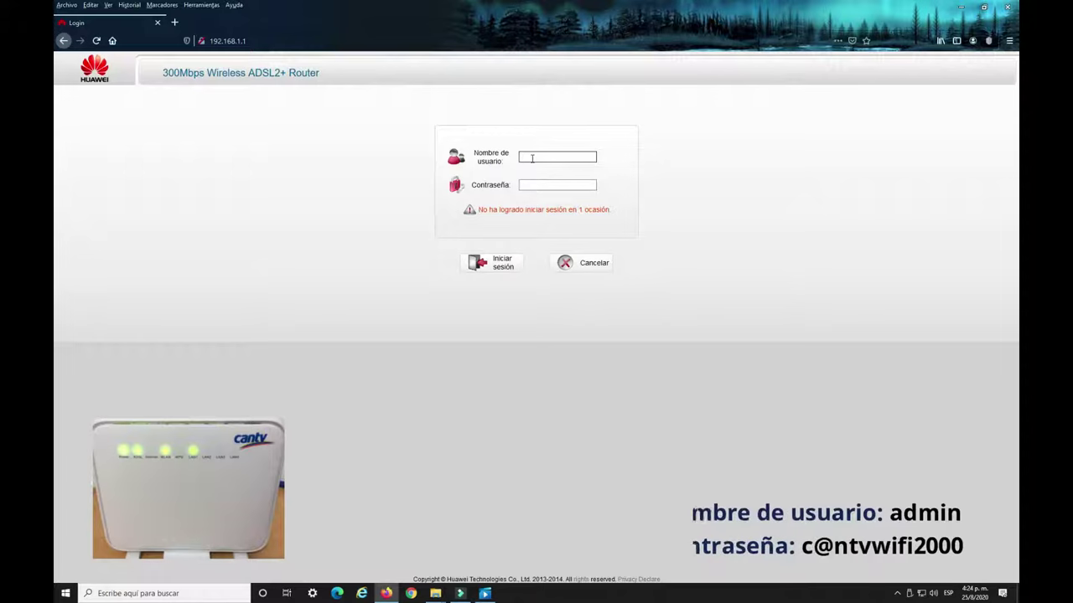
# Sign in to the router with the administrator username and password.
pyautogui.click(530, 185)
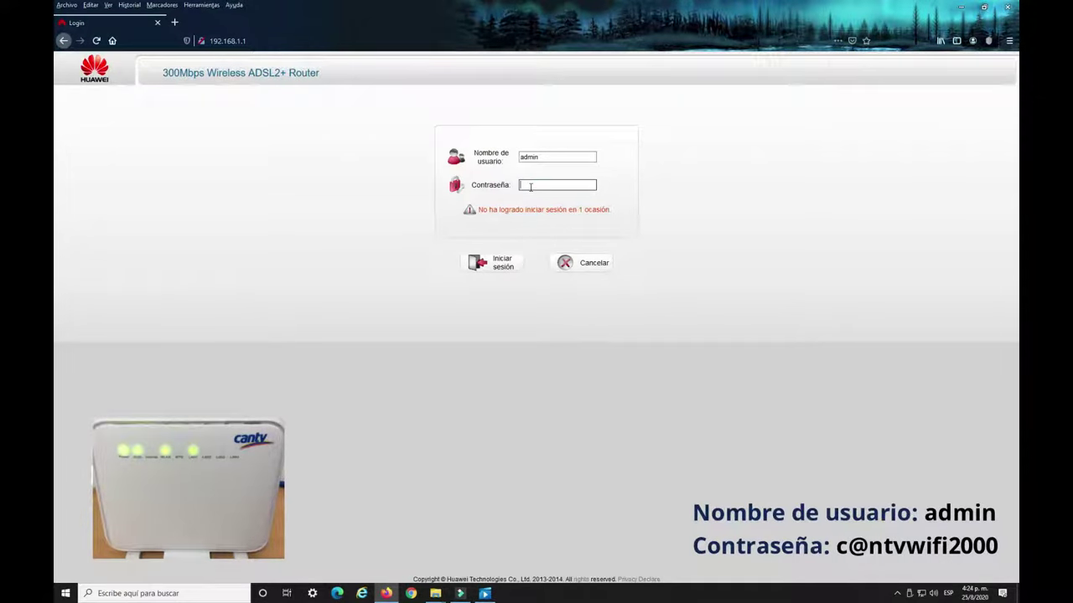
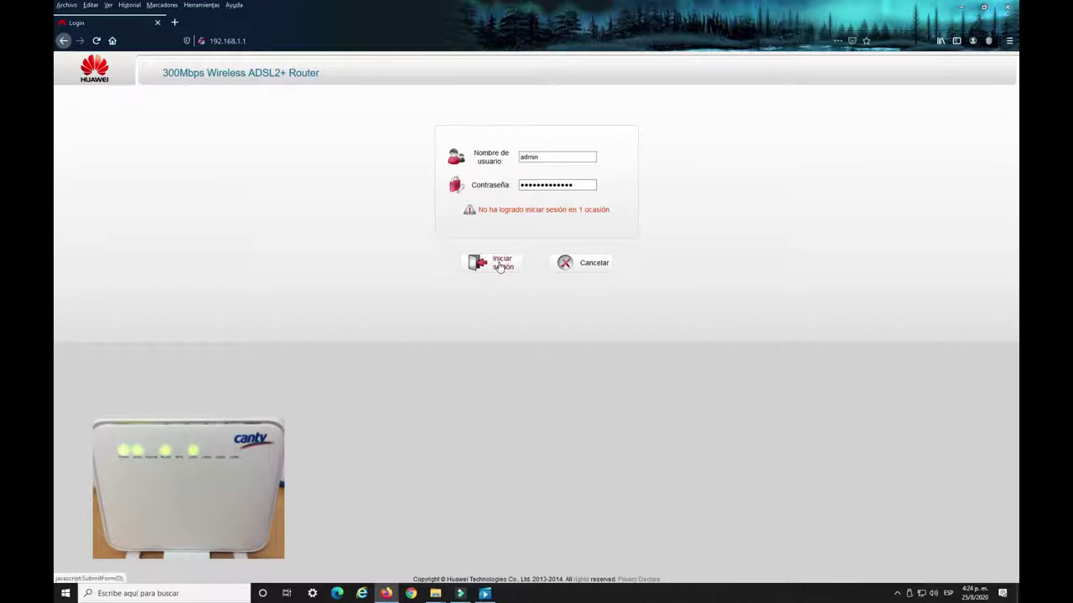
pyautogui.click(500, 265)
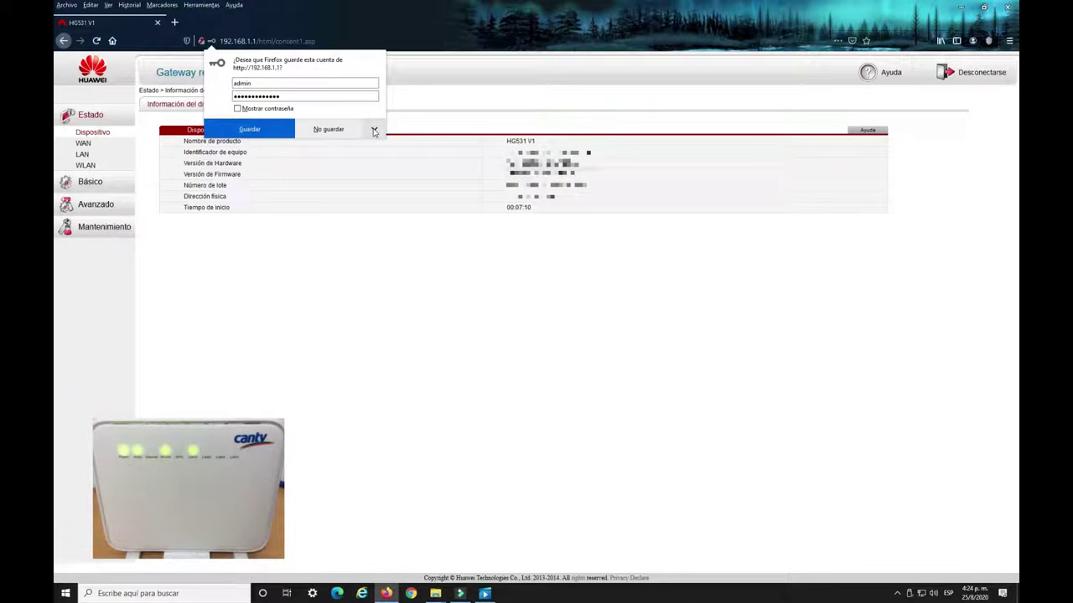
# Choose No guardar nunca so Firefox never saves the router password, then go to Básico > WAN.
pyautogui.click(373, 130)
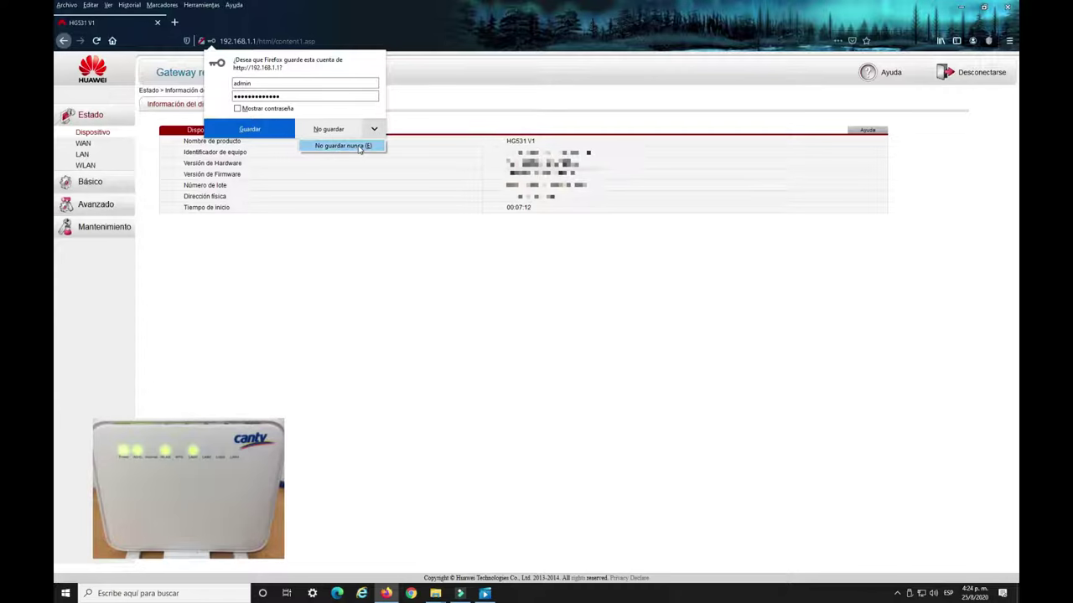
pyautogui.click(359, 146)
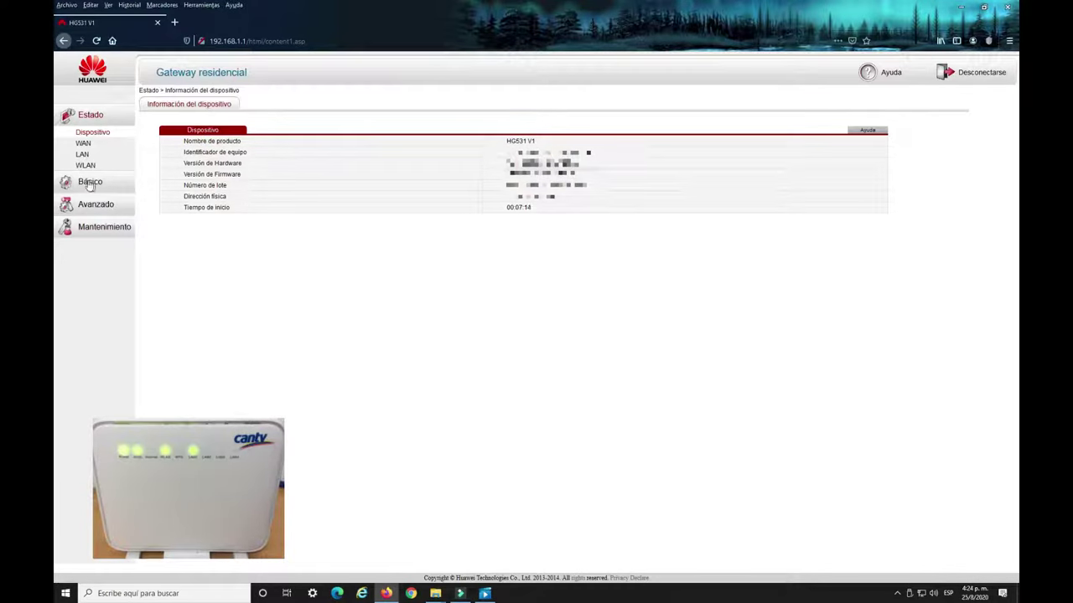
pyautogui.click(89, 182)
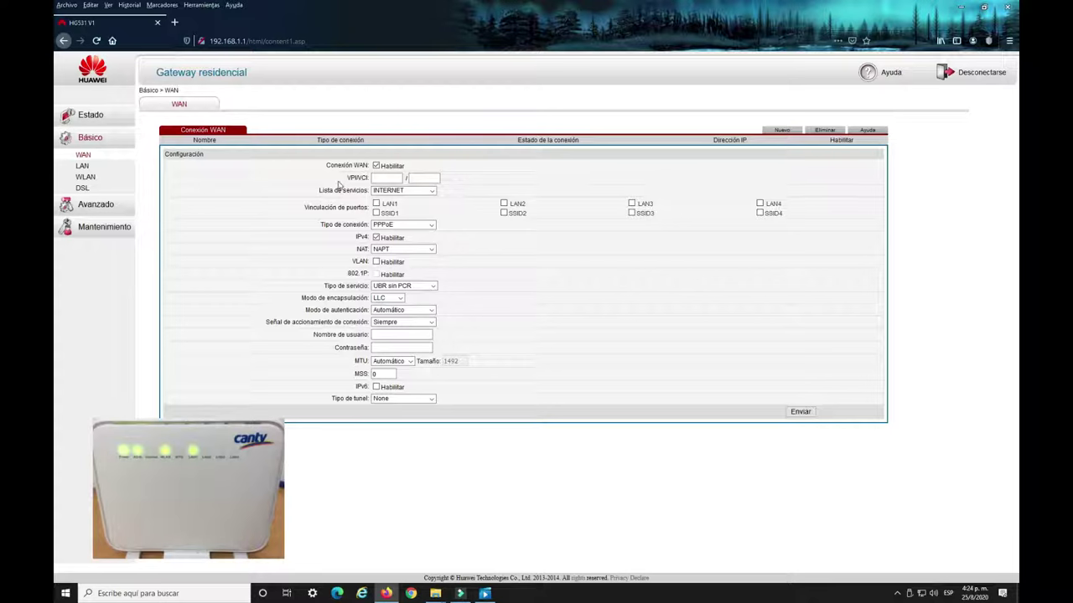
# Set the WAN connection's VPI to 0 and VCI to 33.
pyautogui.click(374, 177)
pyautogui.write('0')
pyautogui.press('Tab')
pyautogui.click(428, 178)
# Bind LAN1, LAN2, LAN3, LAN4 and SSID1 to the WAN connection.
pyautogui.click(377, 204)
pyautogui.click(504, 204)
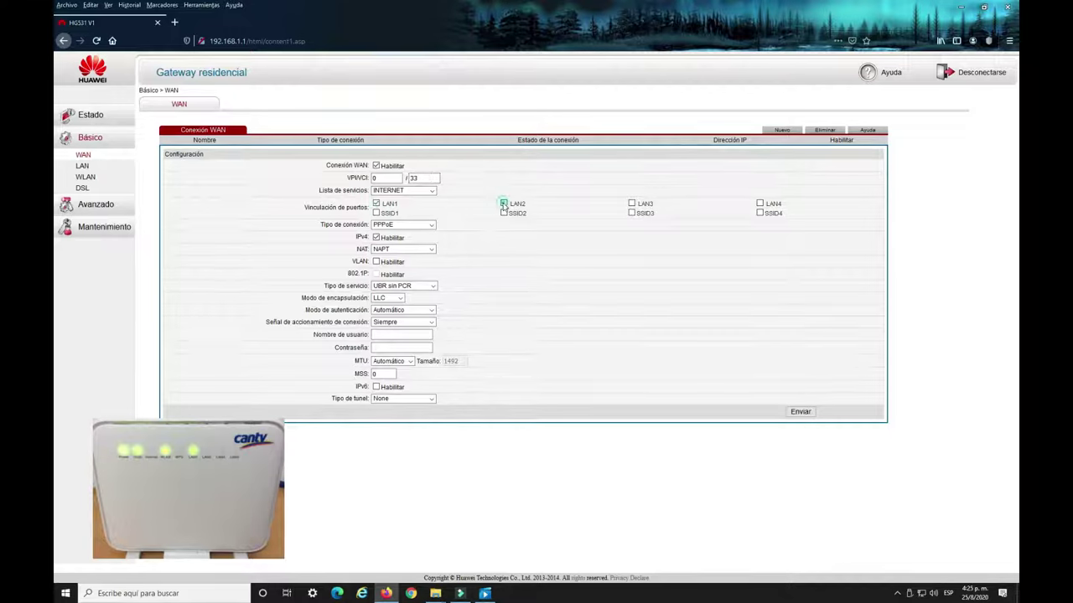
pyautogui.click(632, 205)
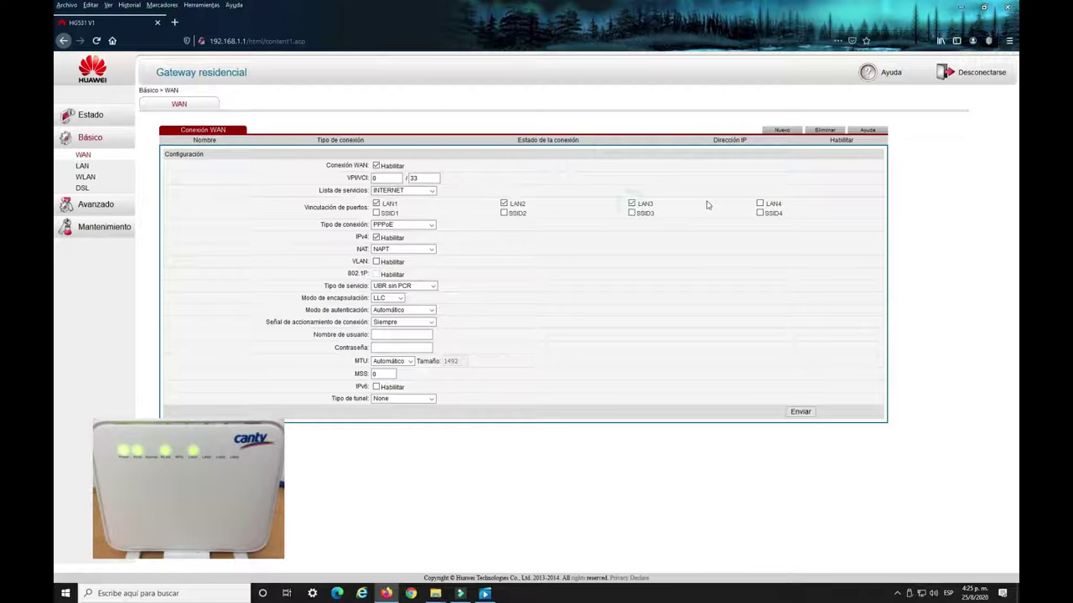
pyautogui.click(759, 203)
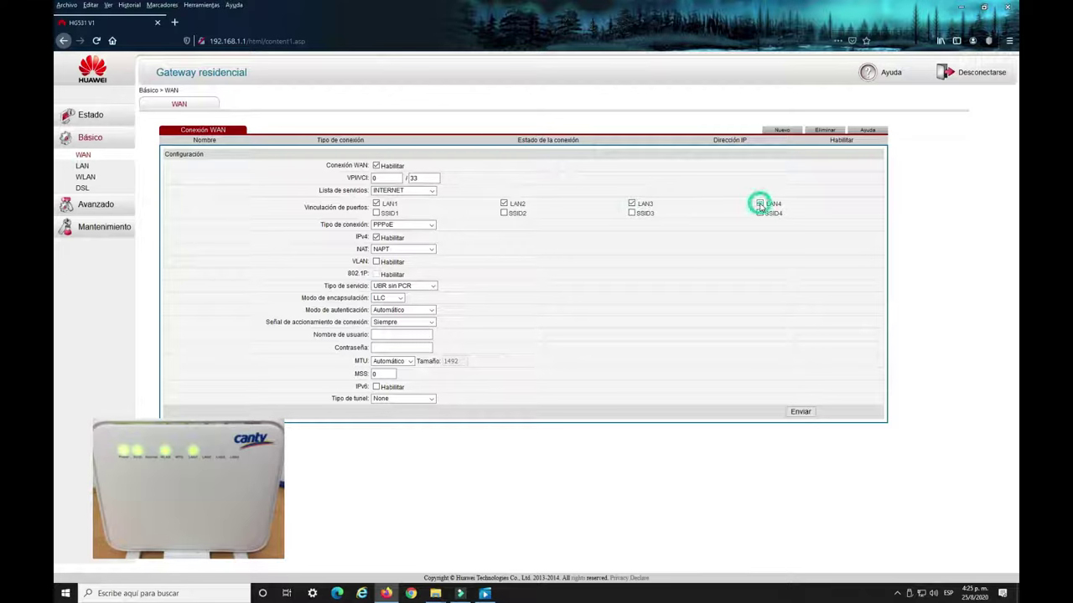
pyautogui.click(378, 214)
pyautogui.click(430, 224)
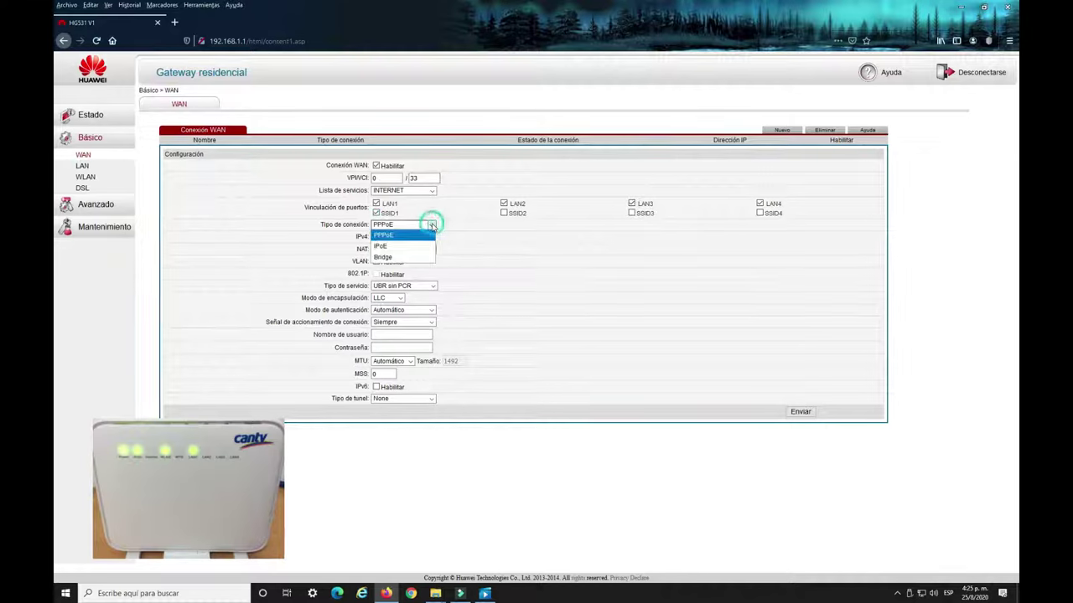
# Save the WAN connection INTERNET_R_0_33 as IPoE with DHCP addressing.
pyautogui.click(395, 248)
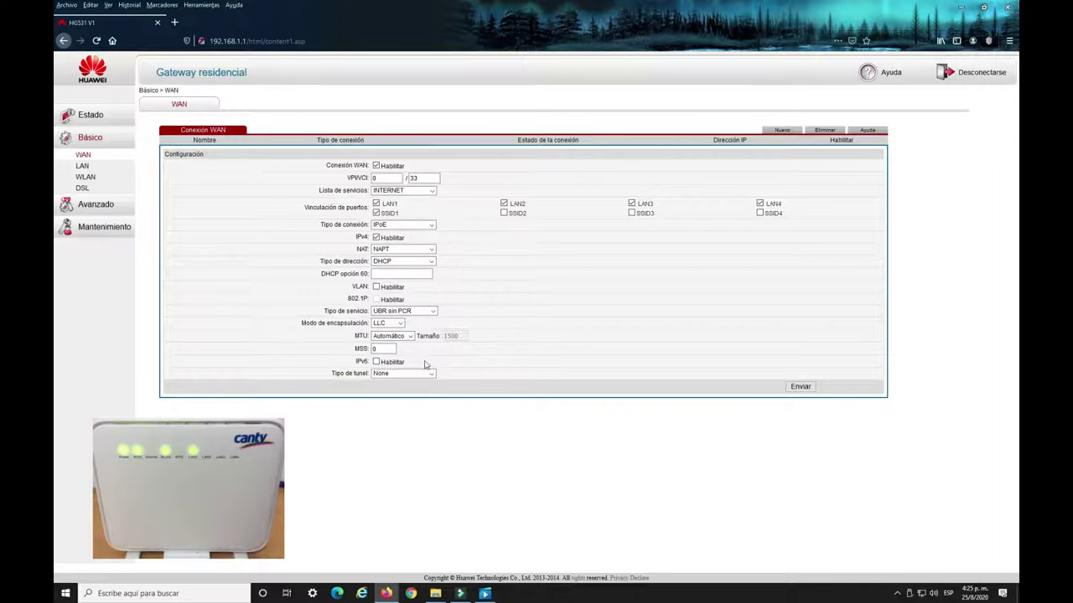
pyautogui.click(389, 349)
pyautogui.click(800, 387)
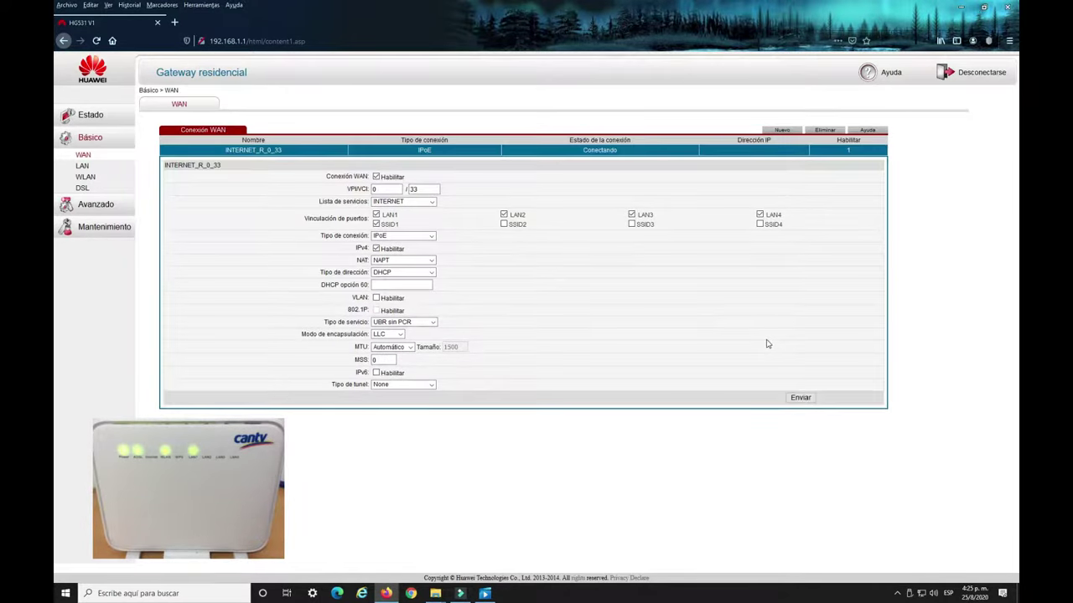
# Submit DNS primario 200.44.32.12 and DNS secundario 200.44.32.13 on the Básico > LAN DHCP page.
pyautogui.click(81, 166)
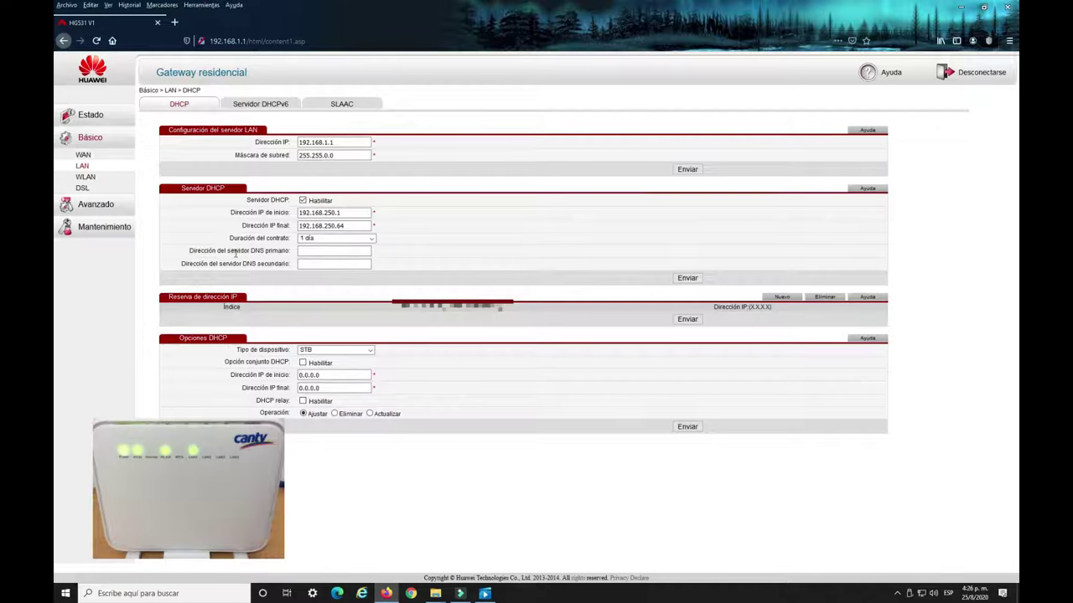
pyautogui.click(310, 251)
pyautogui.write('200.44.32.12')
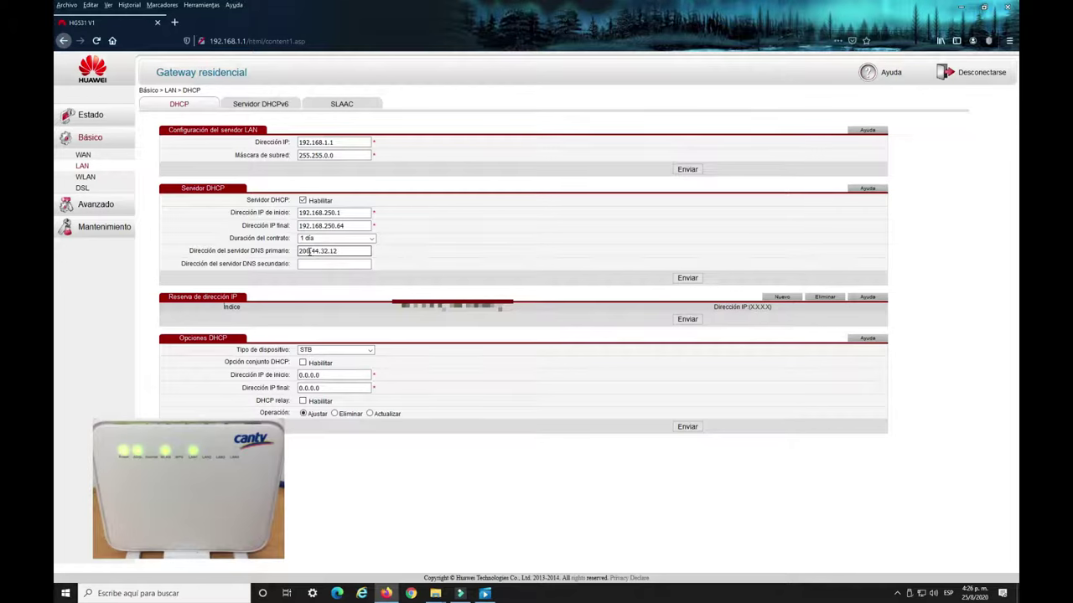
pyautogui.click(307, 264)
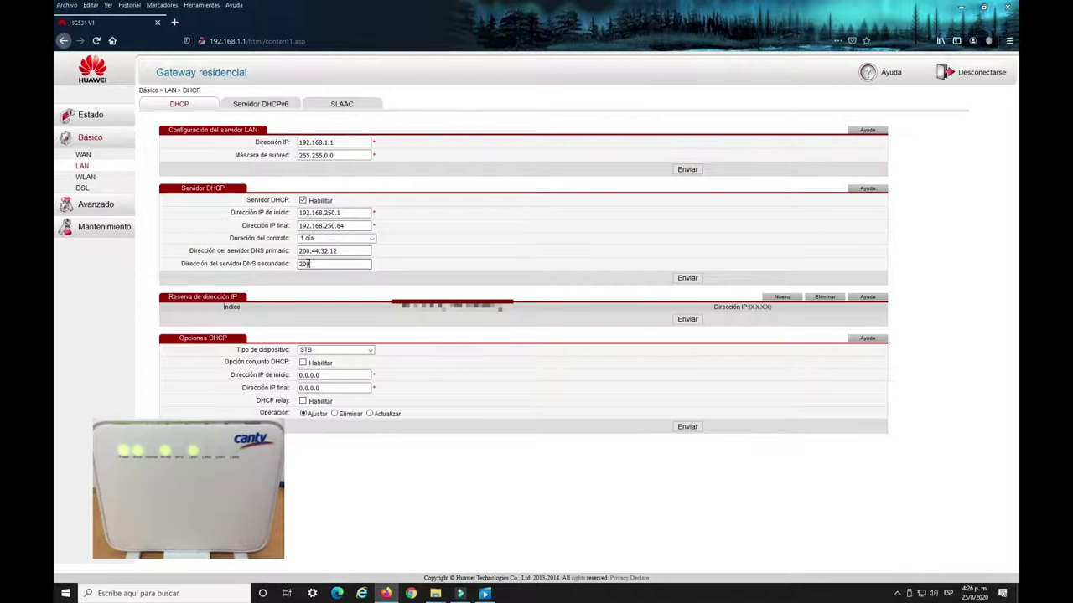
pyautogui.write('200.44.32.13')
pyautogui.click(689, 278)
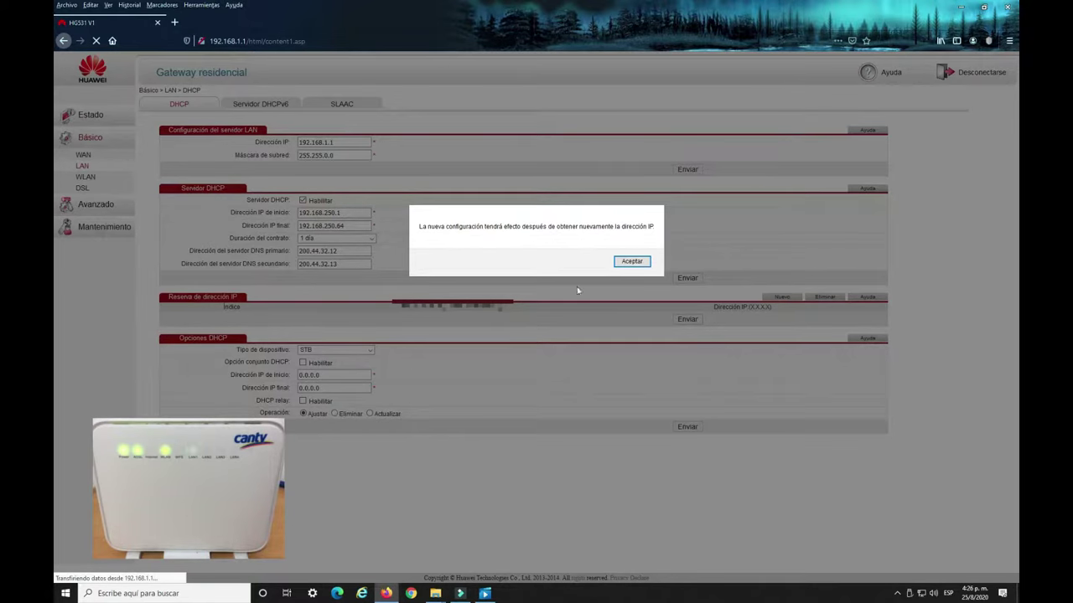
# Accept the notice, confirm the WAN status reads Conectado, and log out of the router.
pyautogui.click(630, 261)
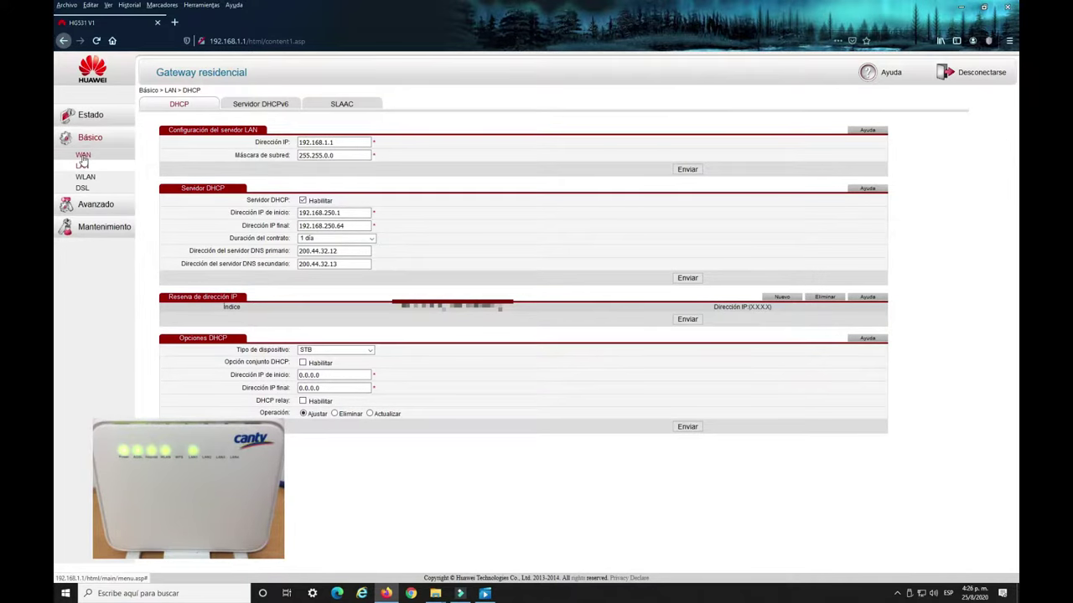
pyautogui.click(83, 157)
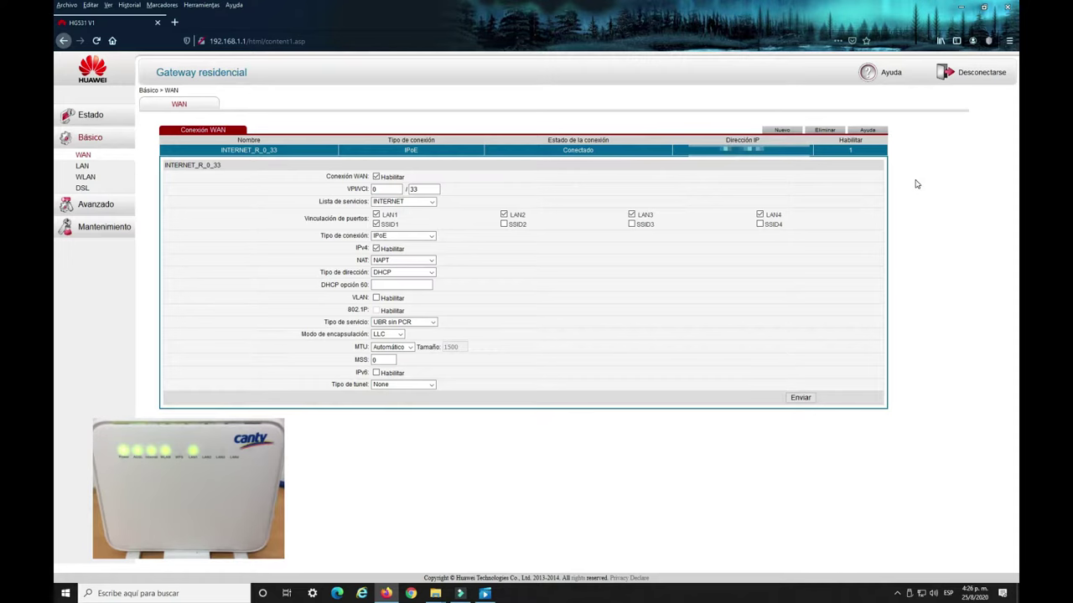
pyautogui.click(976, 76)
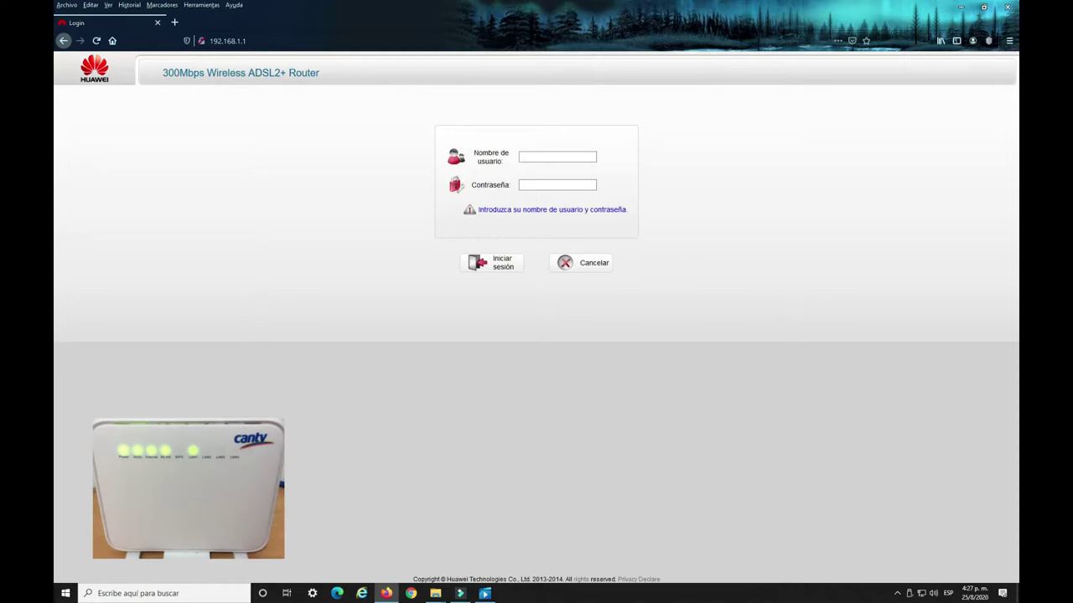
pyautogui.click(259, 40)
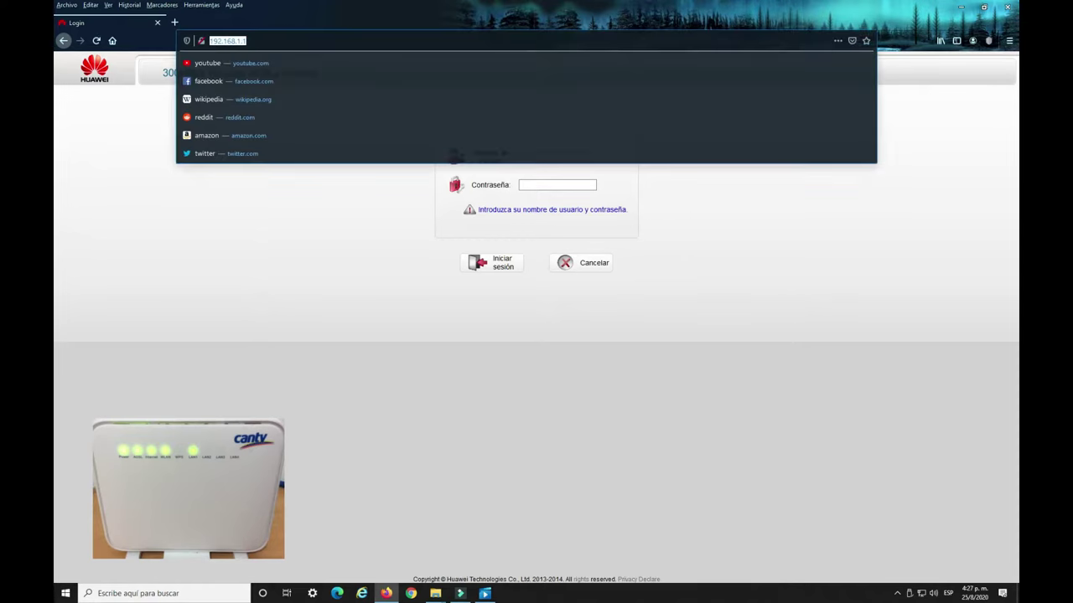
pyautogui.write('www.')
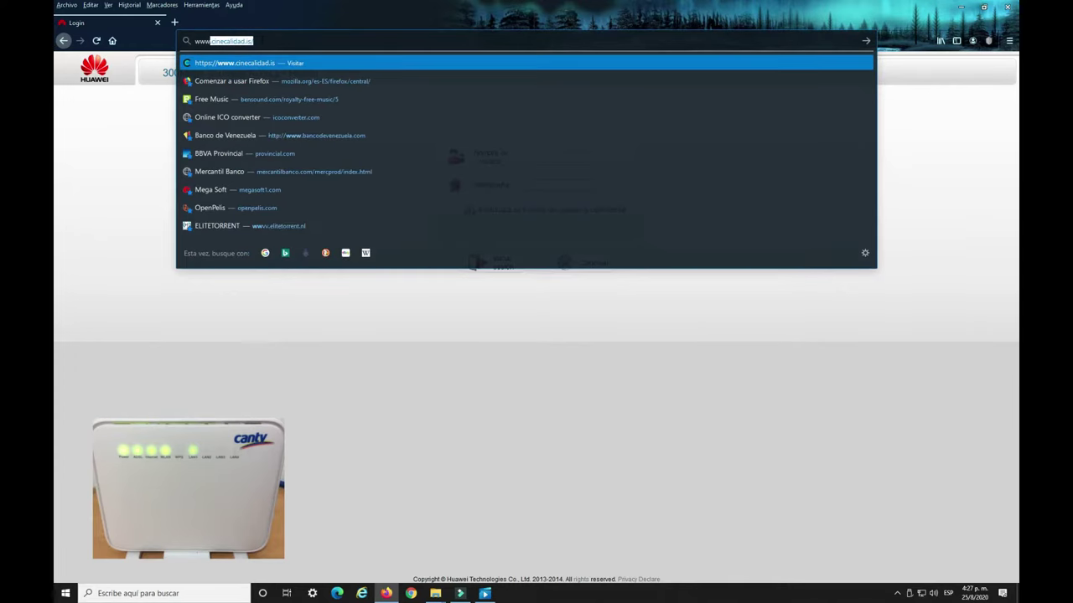
pyautogui.write('go')
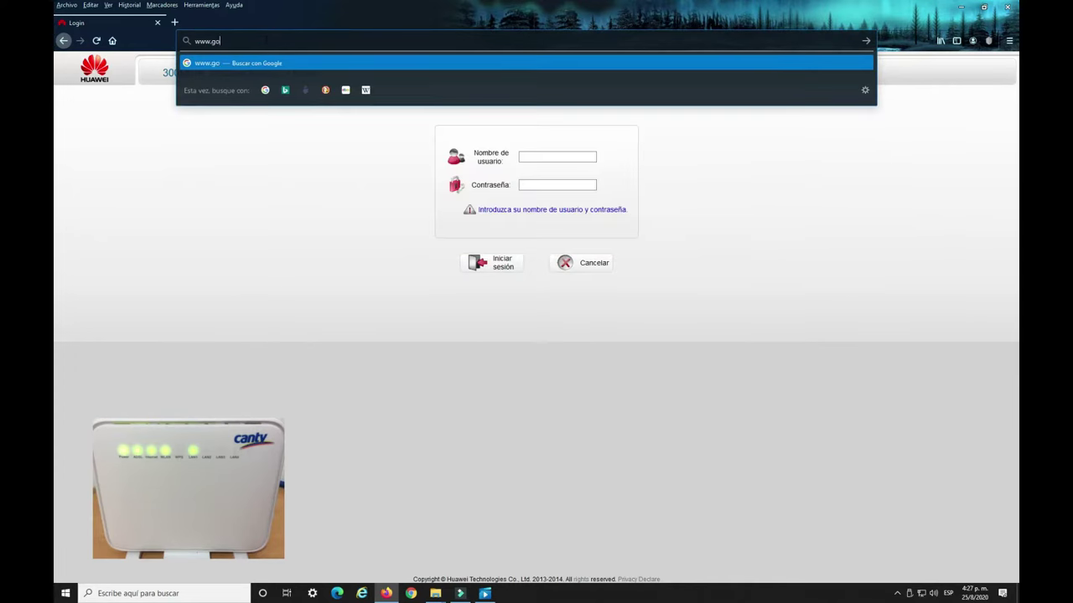
pyautogui.write('ogle.com')
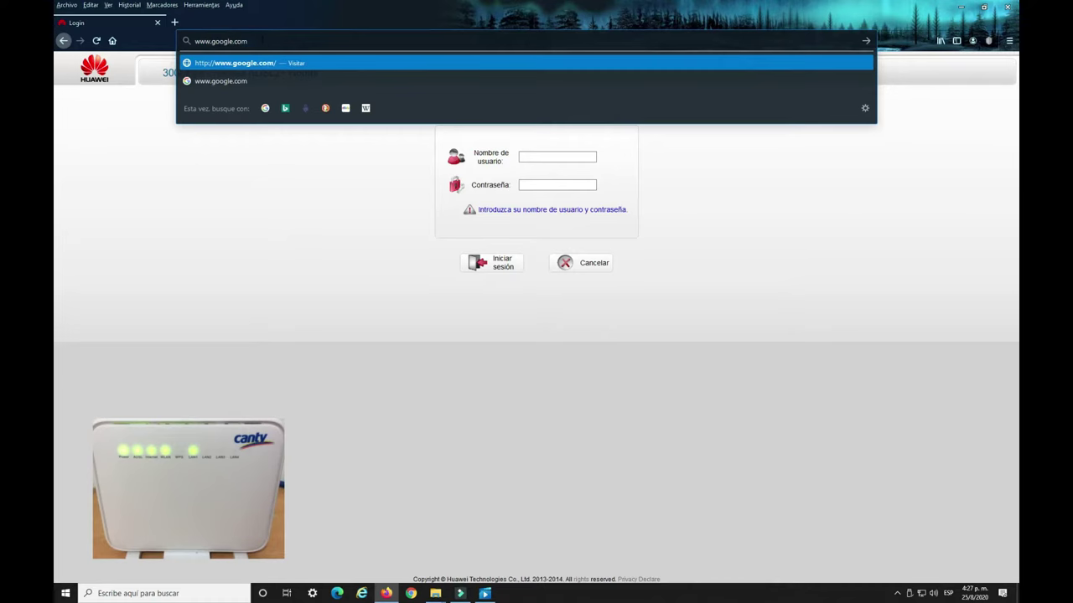
pyautogui.press('Return')
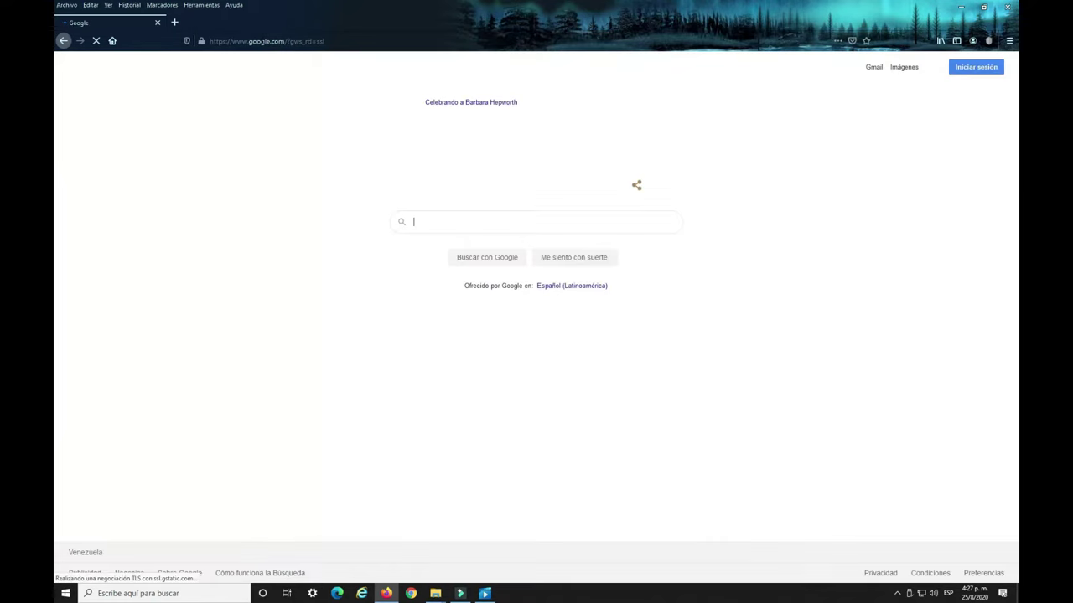